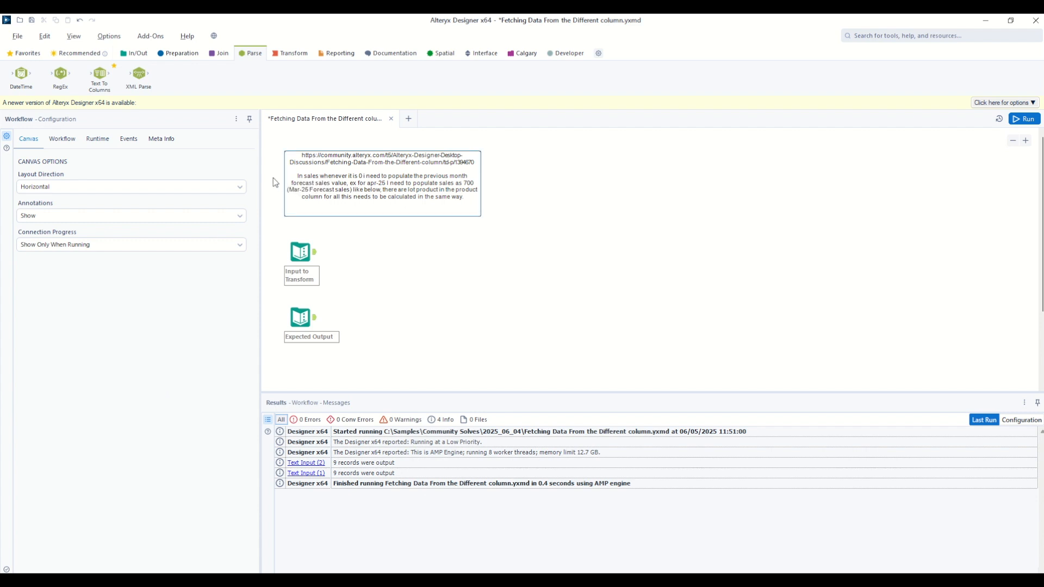
# Examine the Input to Transform data, comparing the March and April records and the Date column's month format.
pyautogui.click(313, 251)
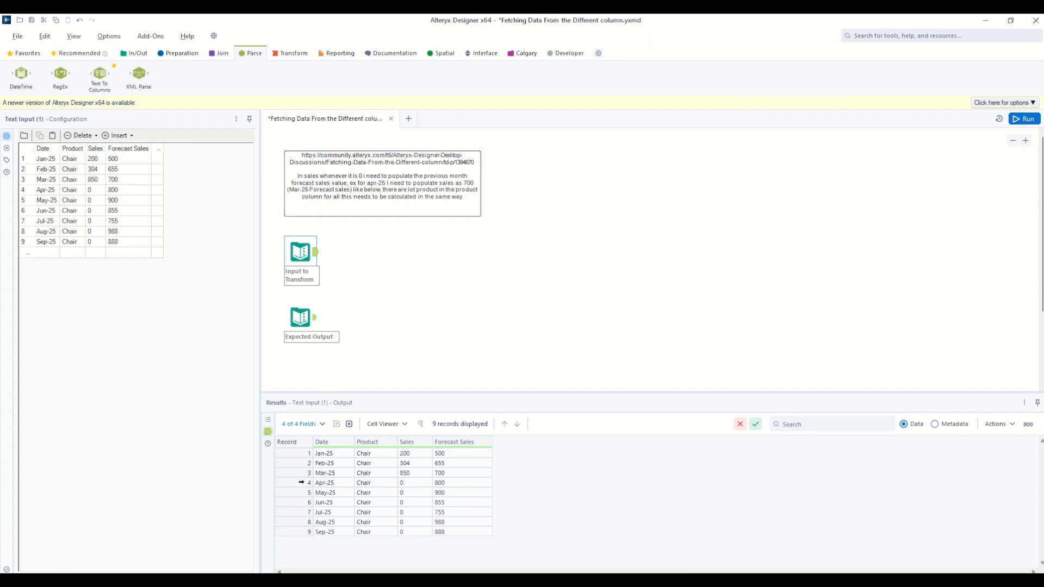
pyautogui.click(297, 484)
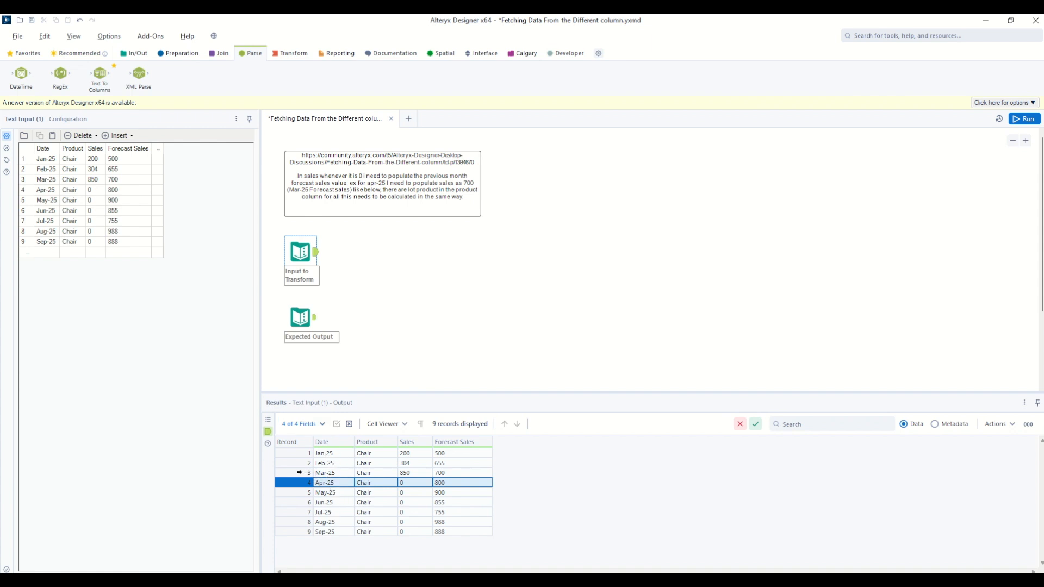
pyautogui.click(299, 474)
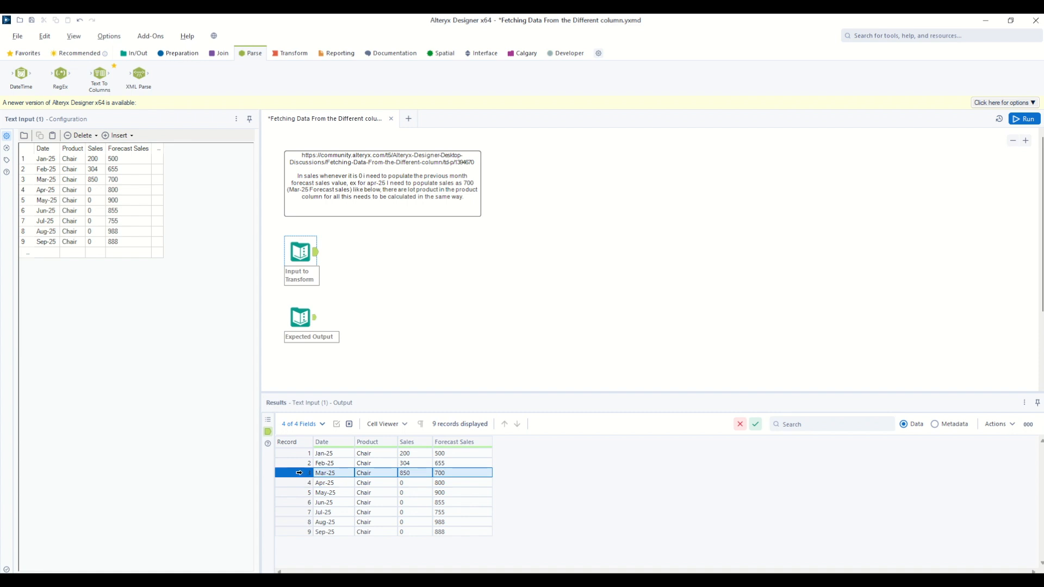
pyautogui.moveTo(331, 453); pyautogui.dragTo(335, 535)
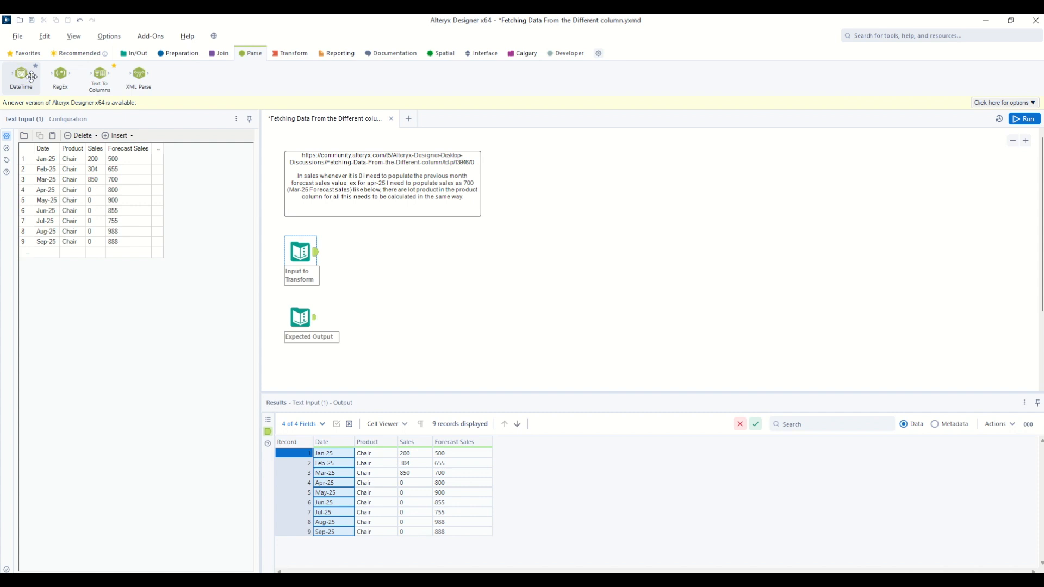
# Add a DateTime tool after Input to Transform that converts the Date string to date/time format using the custom format MMM-yy.
pyautogui.moveTo(31, 76); pyautogui.dragTo(358, 253)
pyautogui.click(27, 165)
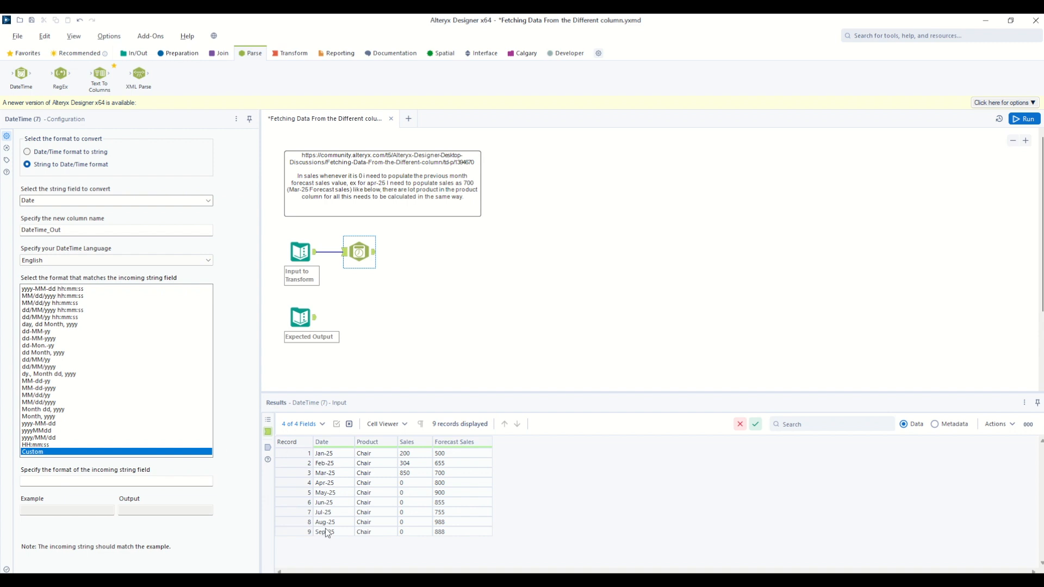
pyautogui.click(49, 482)
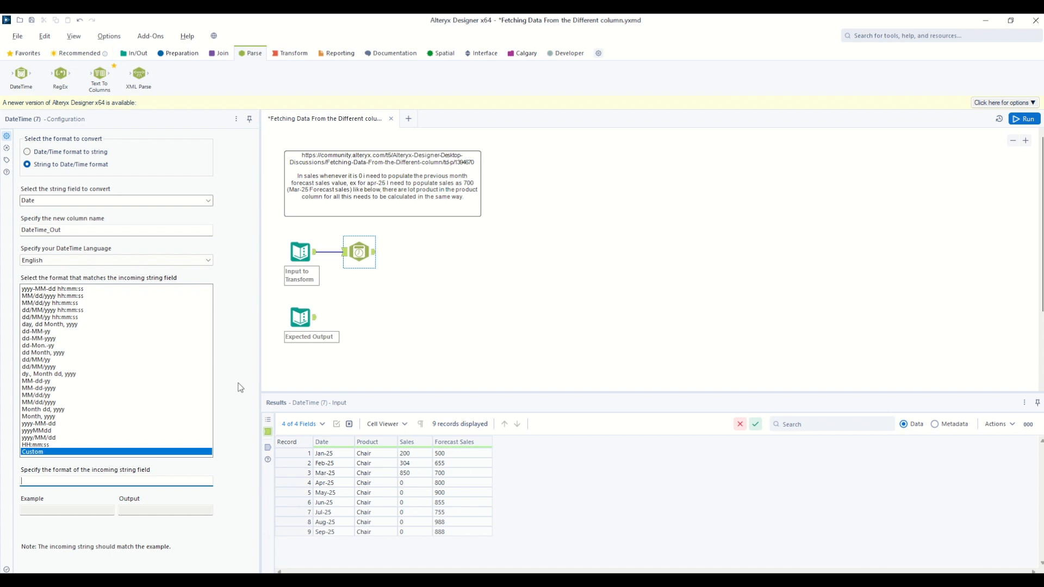
pyautogui.write('mmm')
pyautogui.press('BackSpace')
pyautogui.press('BackSpace')
pyautogui.write('MMM')
pyautogui.write('yy')
# Run the workflow and check the converted dates in the DateTime_Out column.
pyautogui.click(1025, 119)
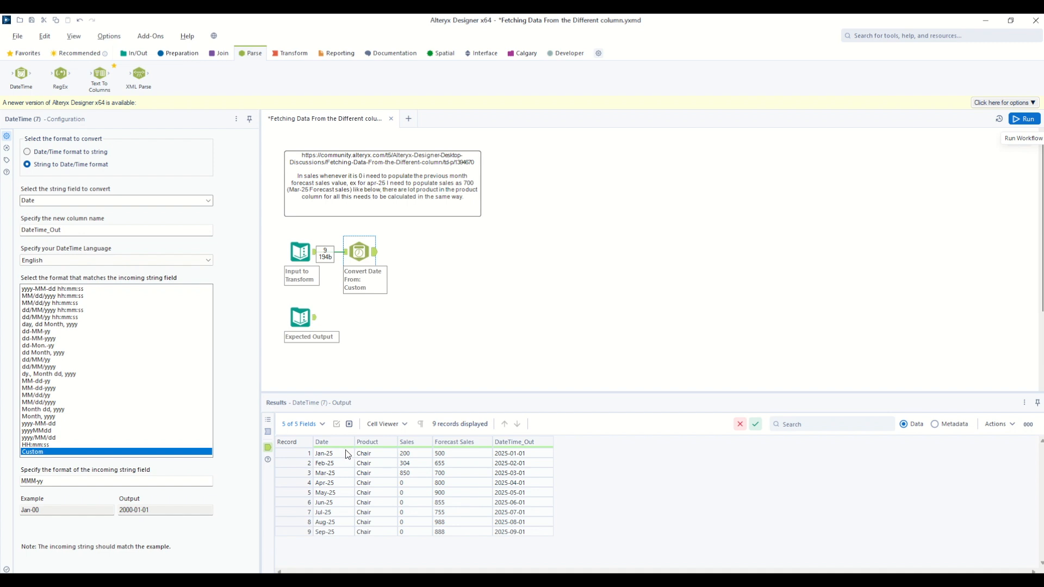
pyautogui.click(518, 455)
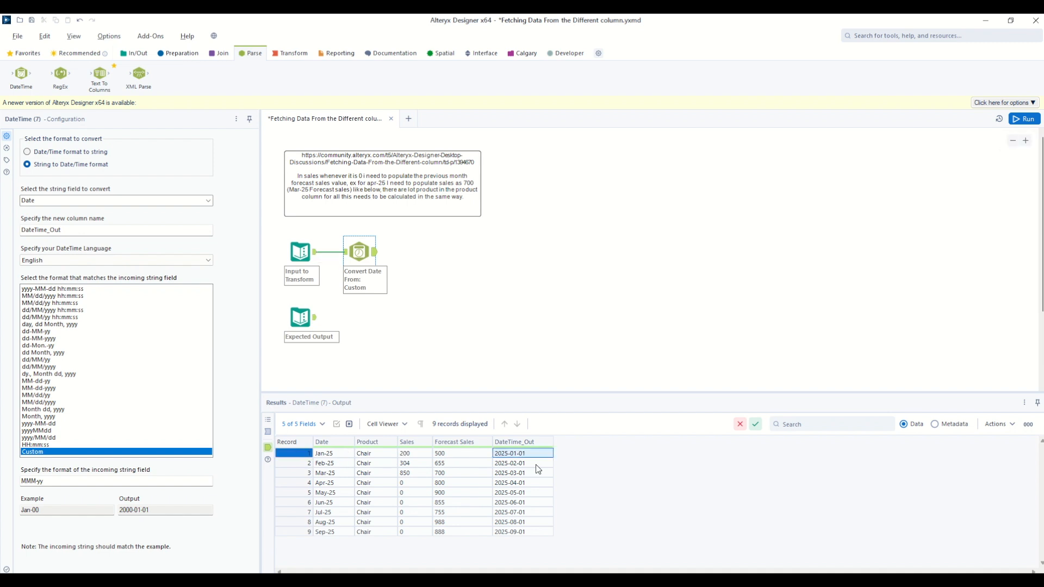
pyautogui.click(534, 464)
pyautogui.click(535, 474)
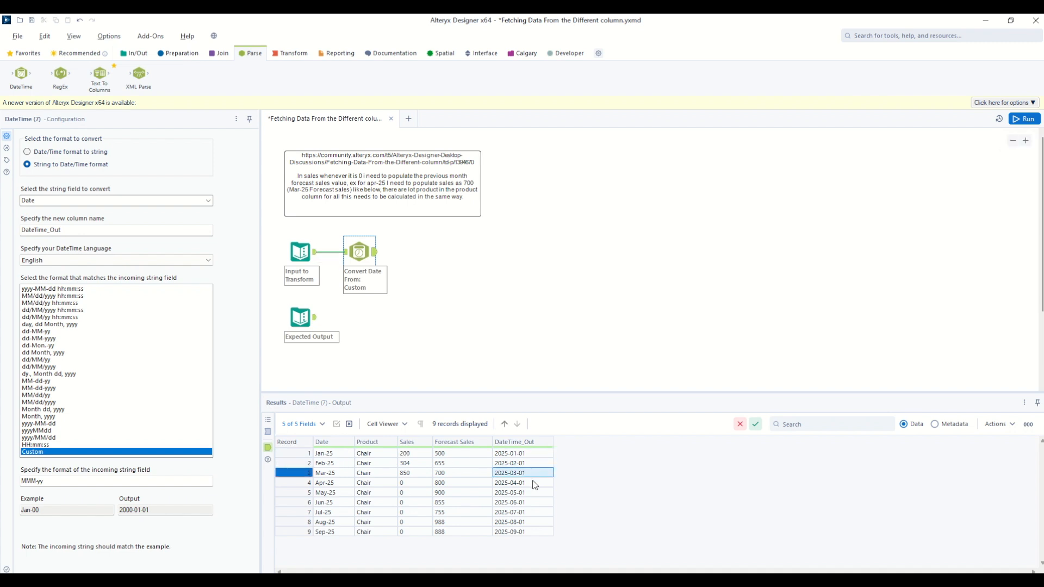
pyautogui.click(533, 483)
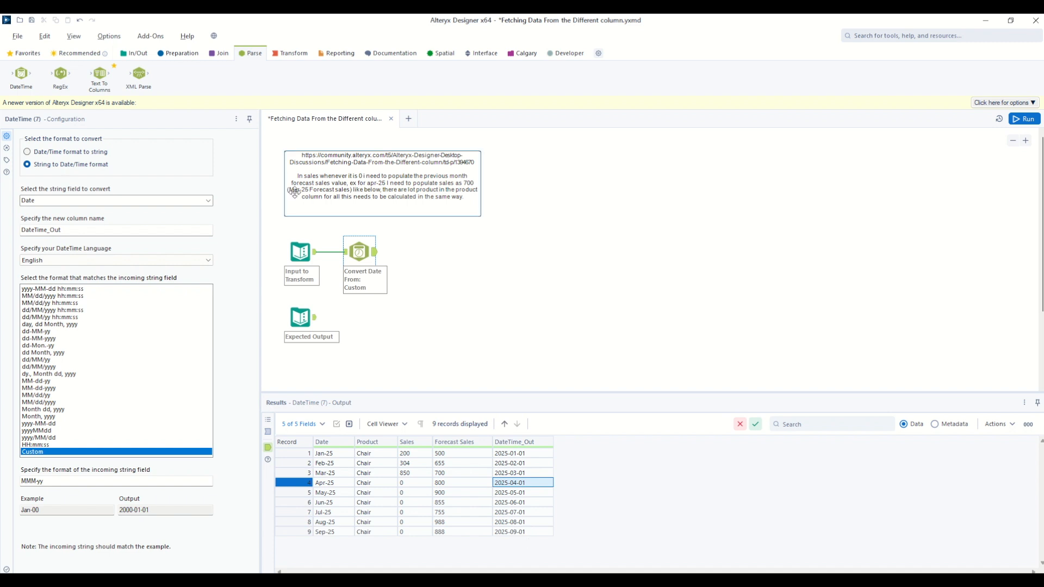
# Add a Sort tool after the date conversion, sort by DateTime_Out ascending, and run the workflow.
pyautogui.click(177, 53)
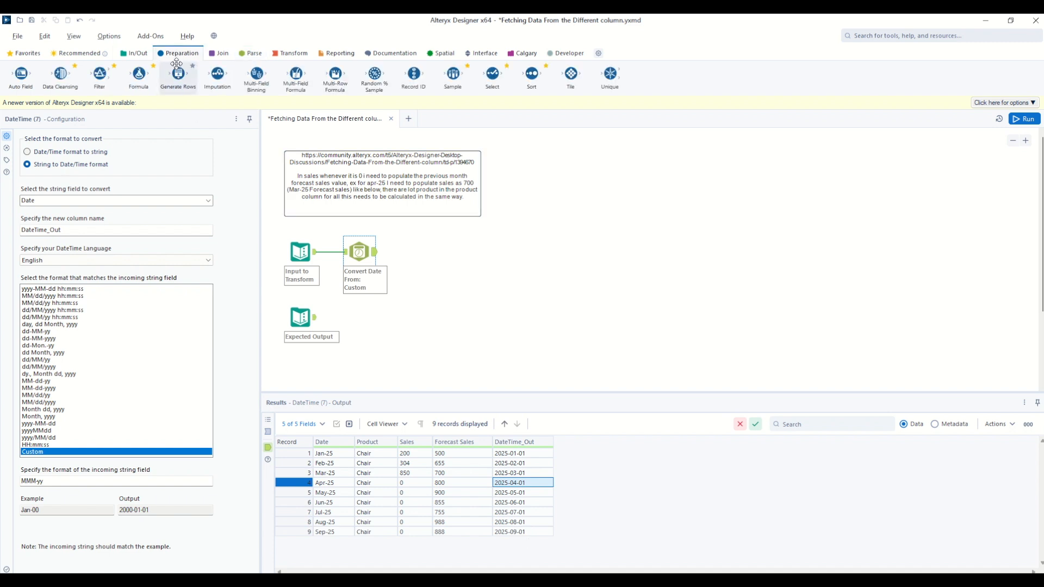
pyautogui.moveTo(532, 76); pyautogui.dragTo(412, 252)
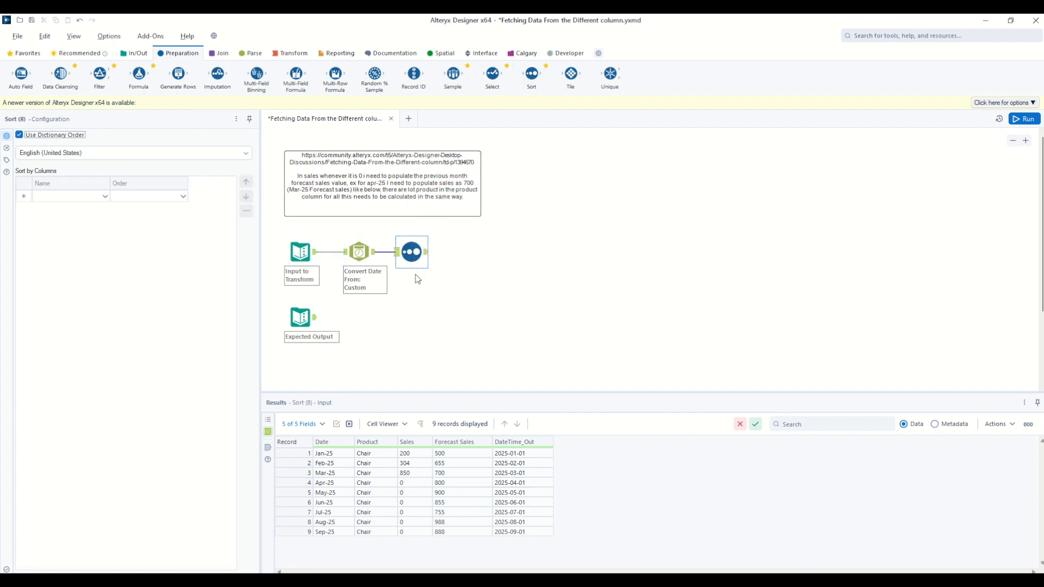
pyautogui.click(106, 198)
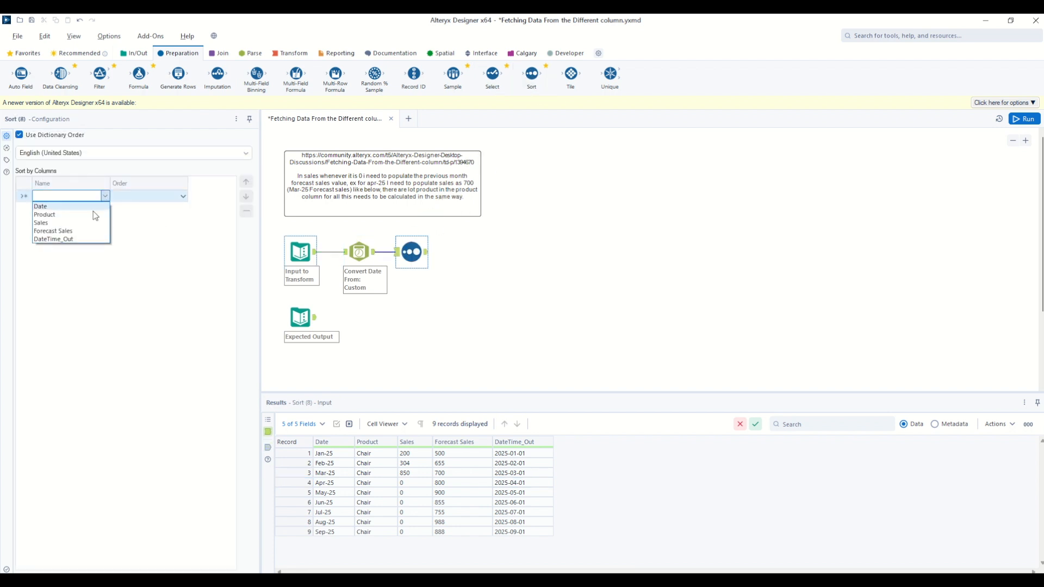
pyautogui.click(78, 240)
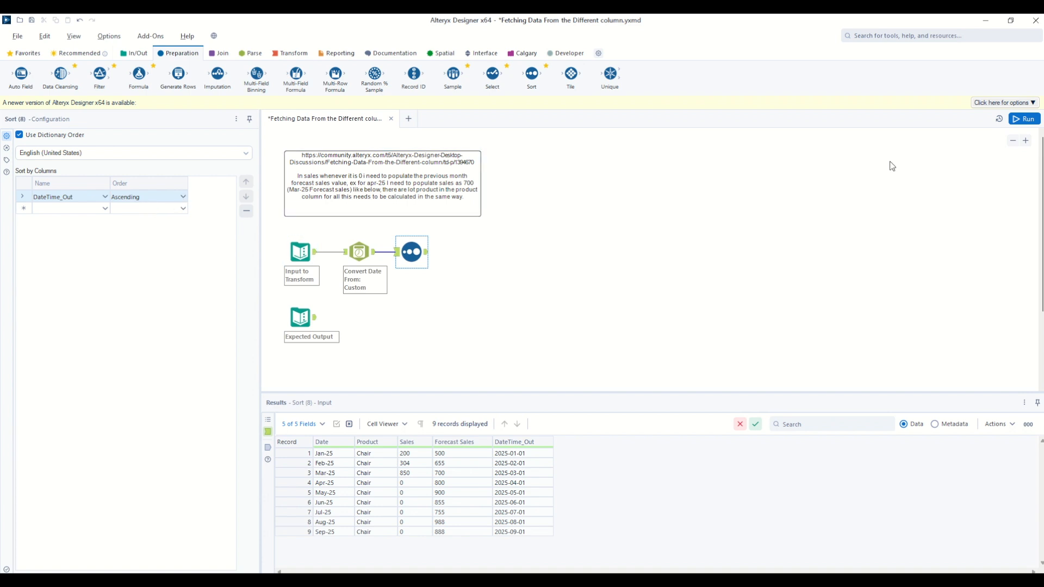
pyautogui.click(1025, 119)
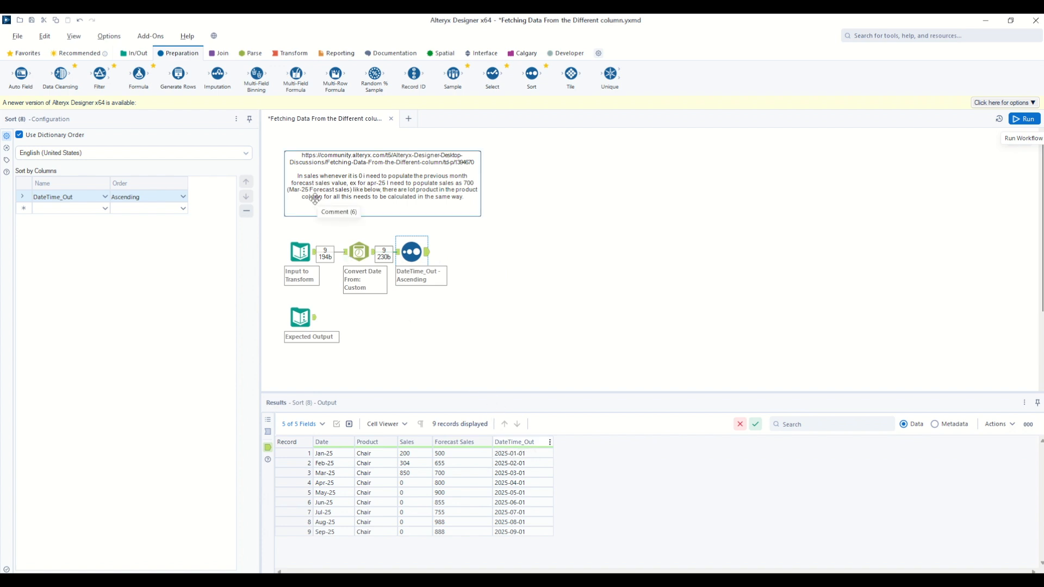
# Compare the March forecast and April sales with the April to September Sales values in the Expected Output.
pyautogui.click(446, 473)
pyautogui.click(412, 483)
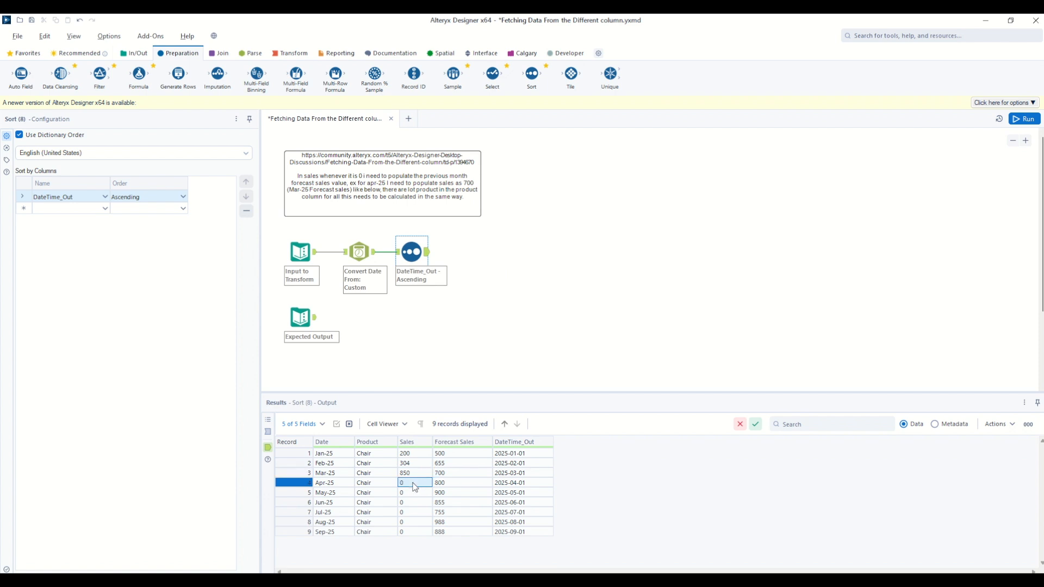
pyautogui.click(315, 321)
pyautogui.moveTo(412, 484); pyautogui.dragTo(416, 532)
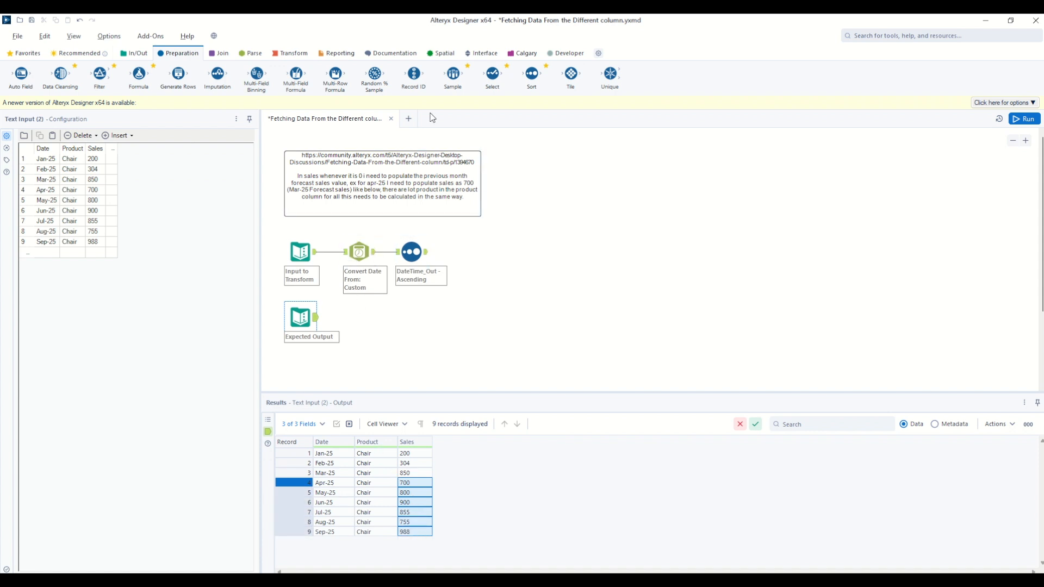
pyautogui.moveTo(297, 74); pyautogui.dragTo(465, 253)
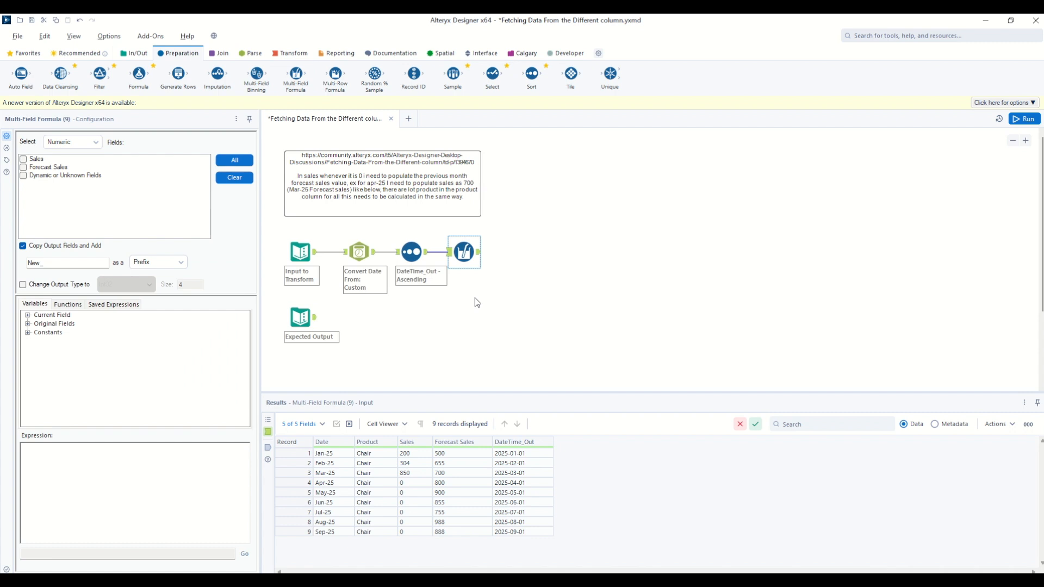
pyautogui.click(292, 483)
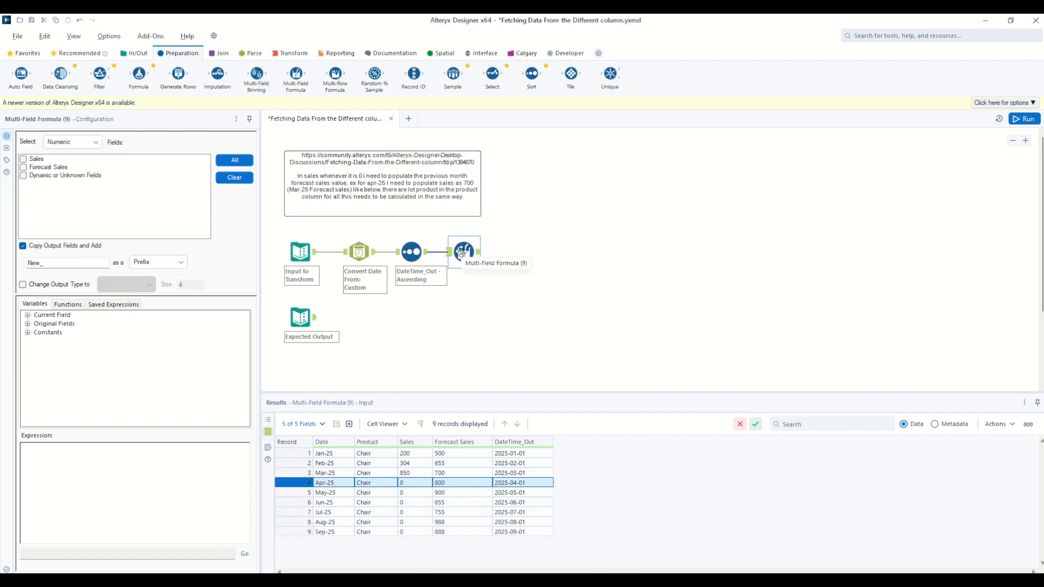
pyautogui.press('Delete')
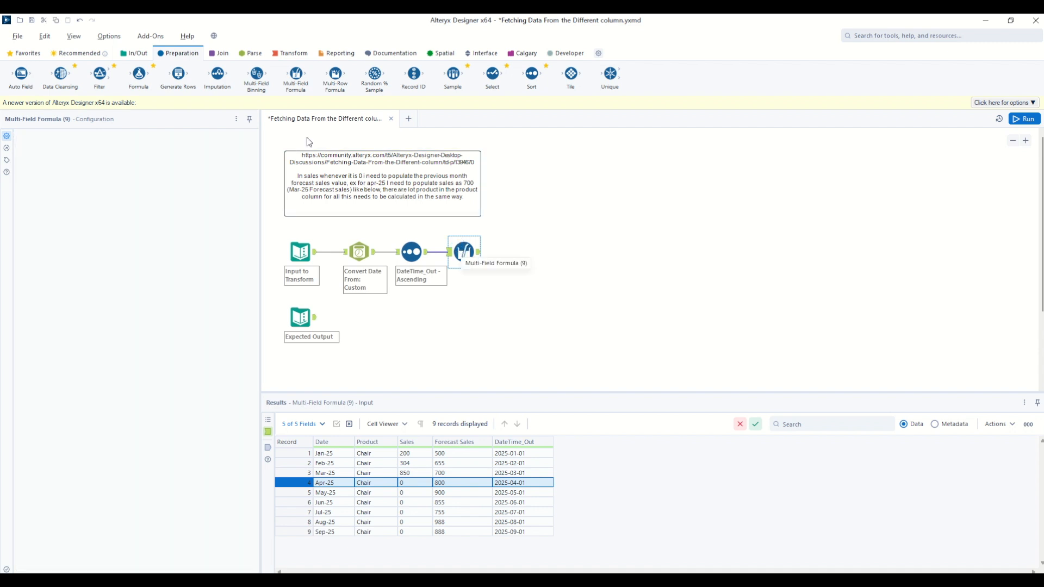
# Add a Multi-Row Formula tool after the Sort tool and have it create a new field named SALES_UPDATED.
pyautogui.moveTo(336, 73); pyautogui.dragTo(463, 251)
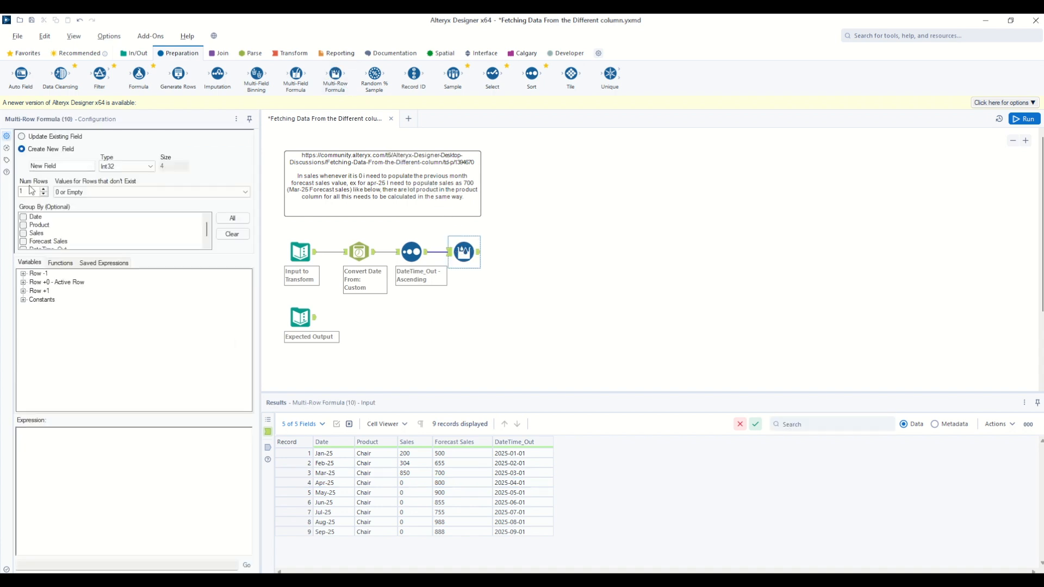
pyautogui.click(67, 166)
pyautogui.click(21, 136)
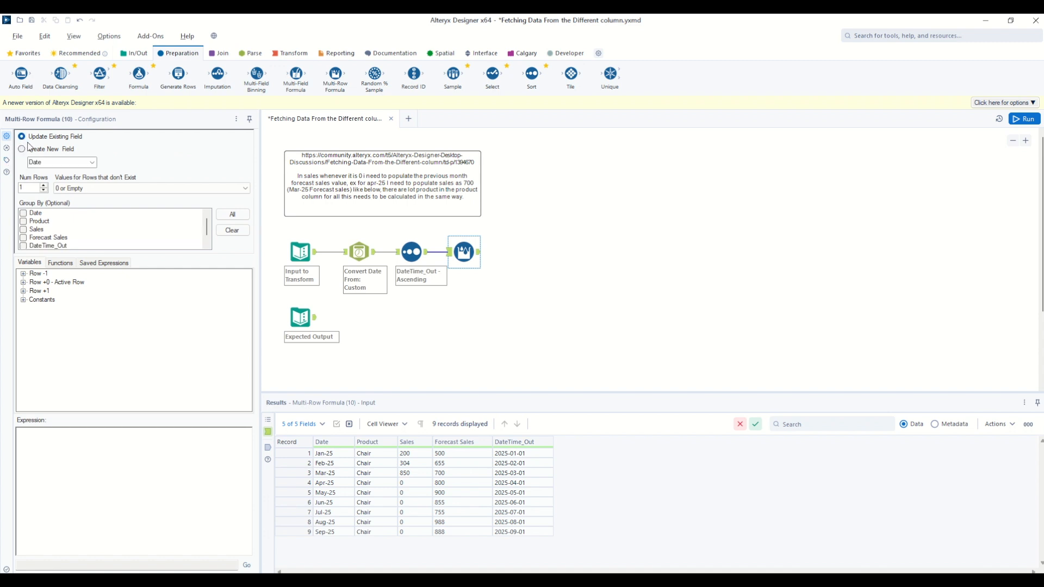
pyautogui.click(23, 149)
pyautogui.moveTo(67, 166); pyautogui.dragTo(20, 165)
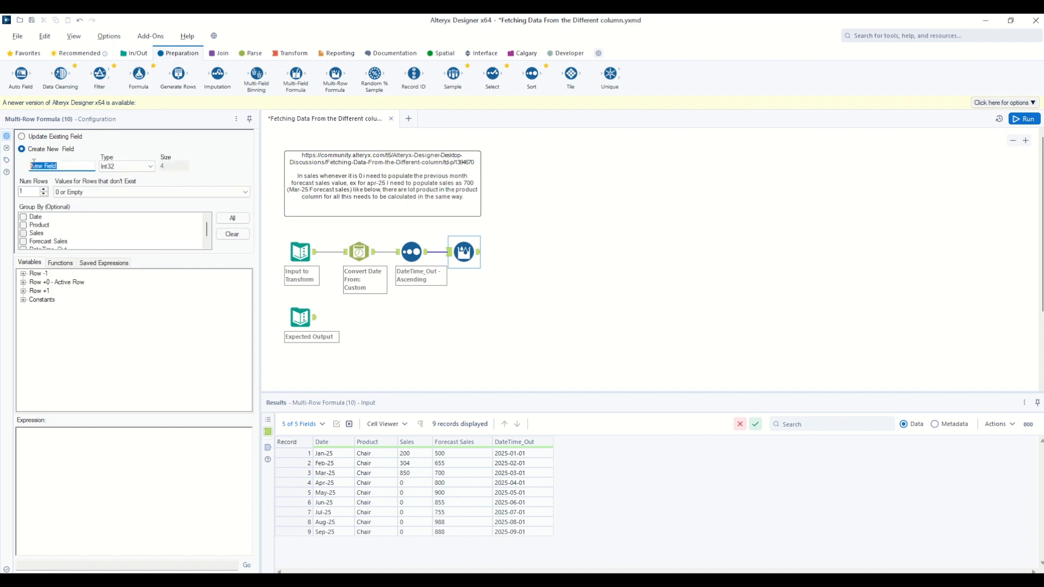
pyautogui.write('SALES_UPDATED')
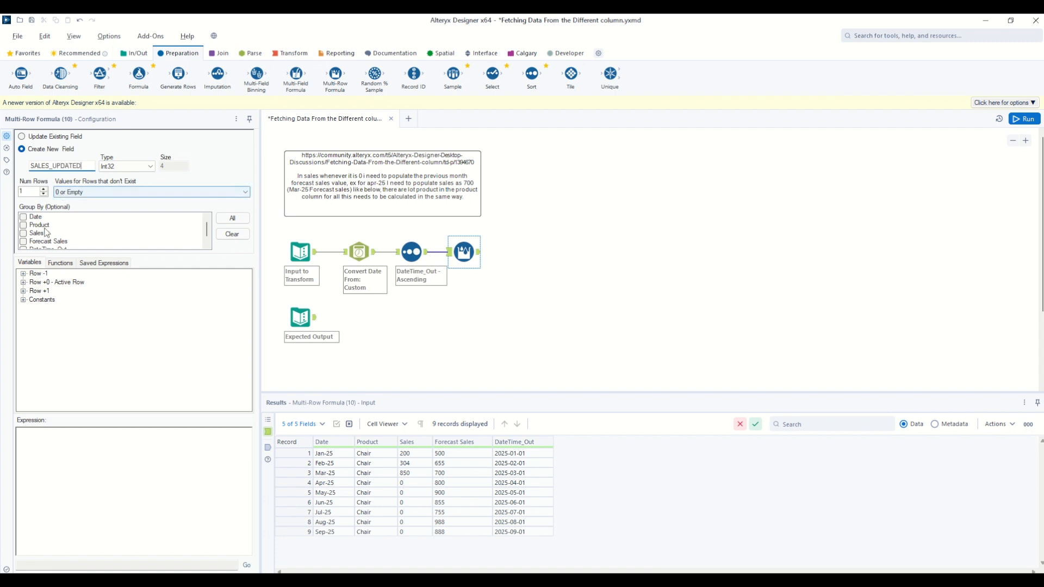
# Begin the SALES_UPDATED expression with IF [Sales] = 0 THEN [Row-1:Forecast Sales].
pyautogui.click(64, 448)
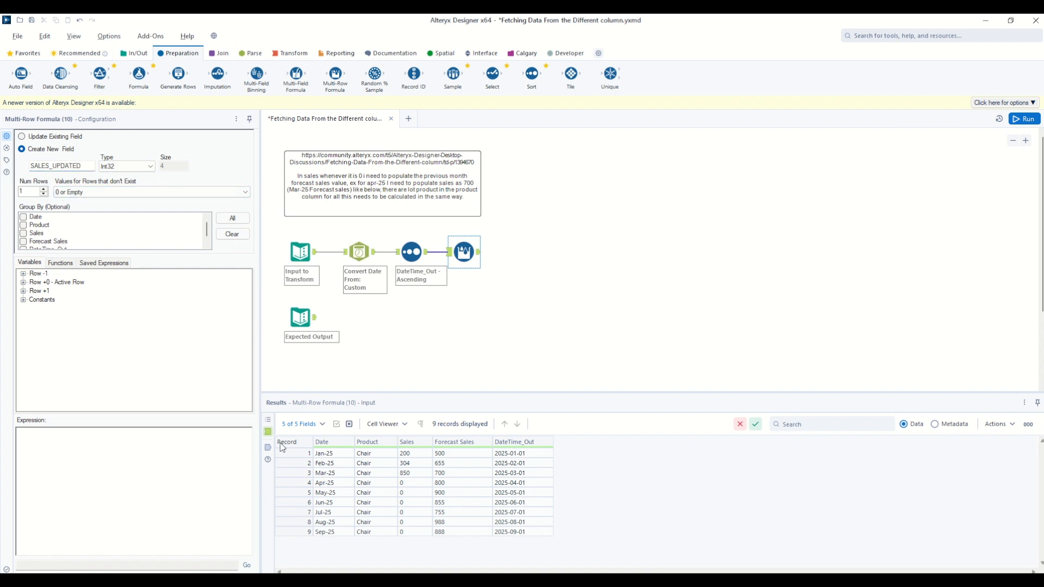
pyautogui.write('IF')
pyautogui.click(23, 282)
pyautogui.doubleClick(46, 308)
pyautogui.write('= 0 THEN')
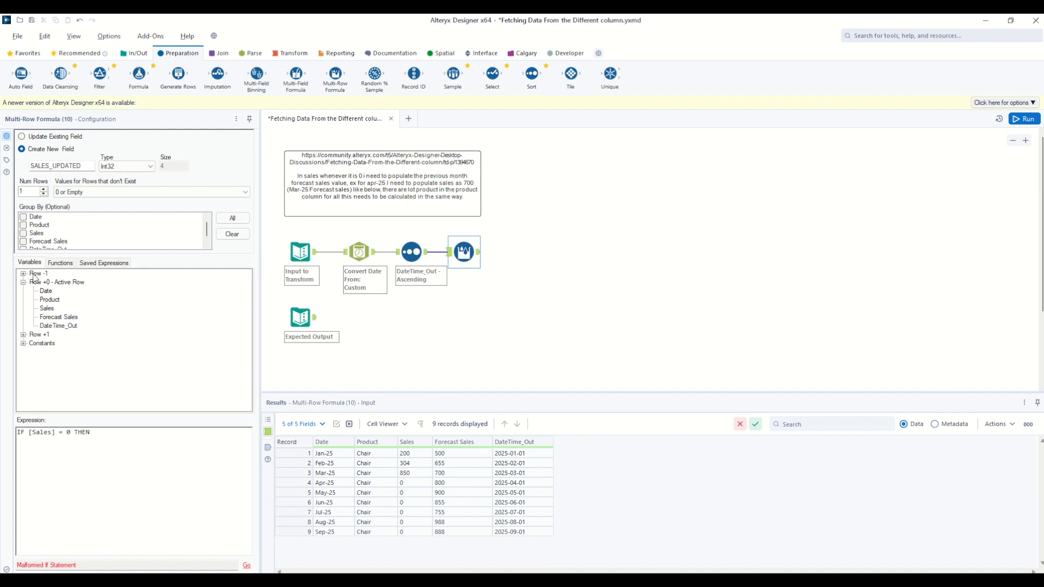
pyautogui.doubleClick(47, 309)
pyautogui.click(23, 274)
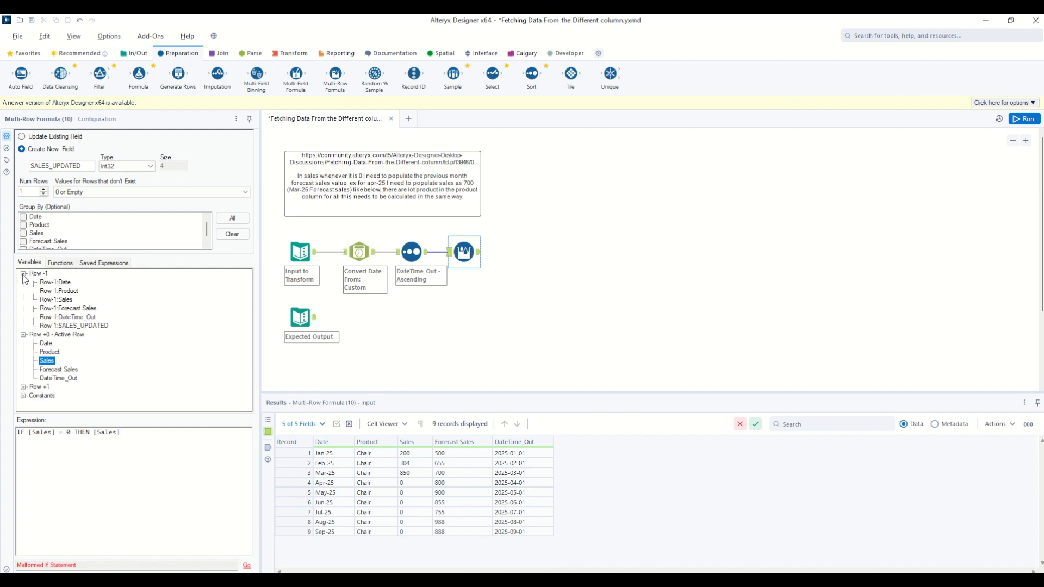
pyautogui.doubleClick(71, 311)
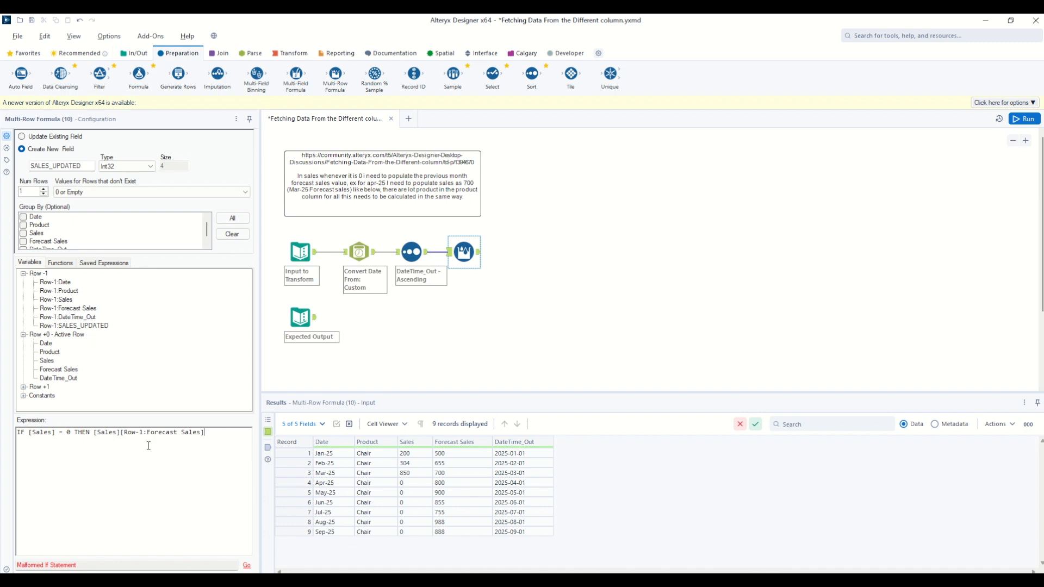
pyautogui.press('BackSpace')
pyautogui.press('BackSpace')
pyautogui.press('BackSpace')
pyautogui.press('BackSpace')
pyautogui.press('BackSpace')
pyautogui.press('BackSpace')
pyautogui.press('BackSpace')
# Complete the expression with ELSE [Sales] ENDIF and run the workflow.
pyautogui.write('ELSE')
pyautogui.doubleClick(48, 361)
pyautogui.write('ENDIF')
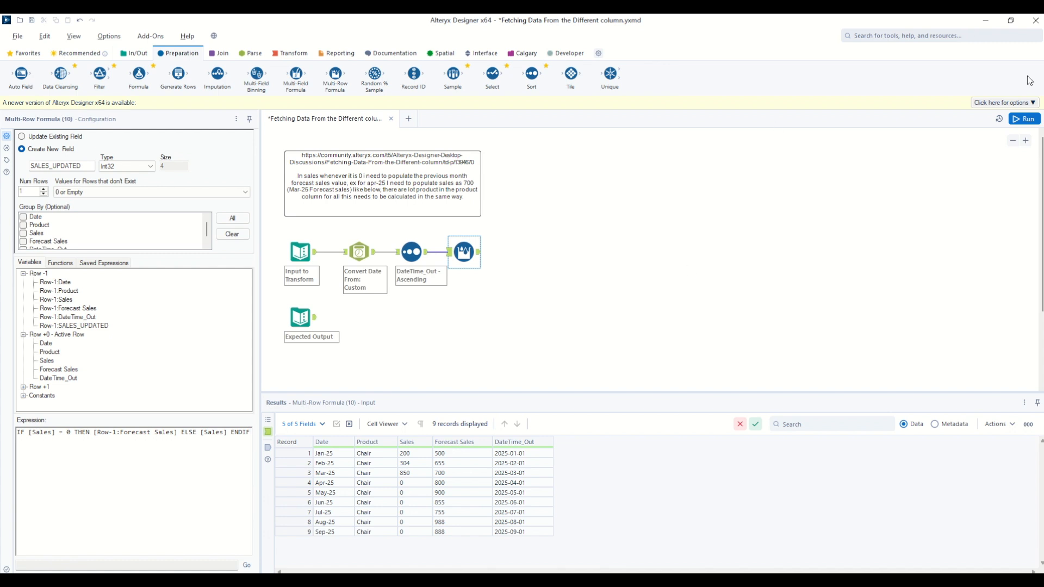
pyautogui.click(1026, 118)
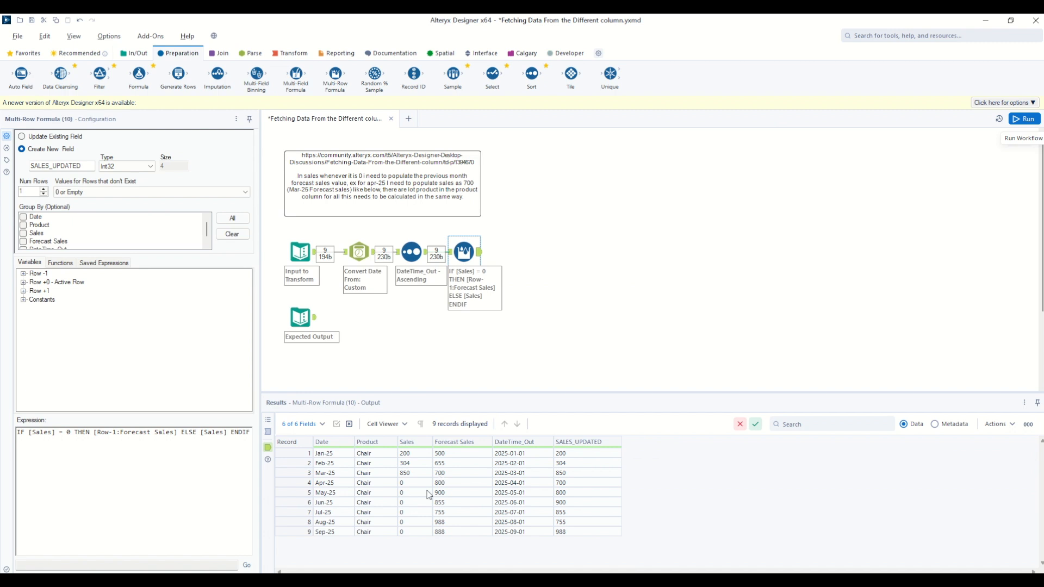
# Check the SALES_UPDATED values from April to June against the previous month's Forecast Sales, and review the order of the dates.
pyautogui.click(401, 483)
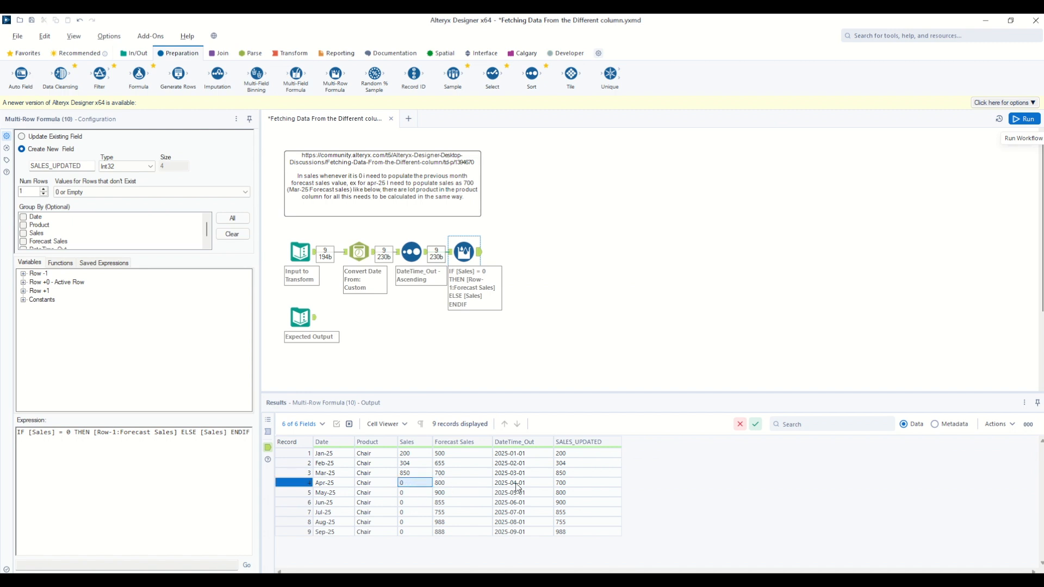
pyautogui.keyDown('ctrl'); pyautogui.click(441, 474); pyautogui.keyUp('ctrl')
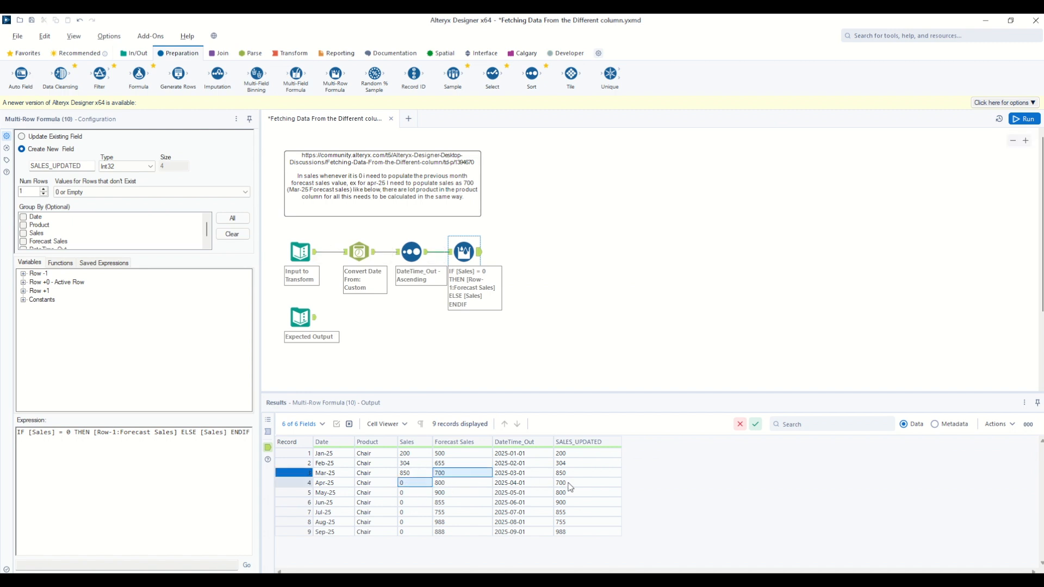
pyautogui.keyDown('ctrl'); pyautogui.click(567, 483); pyautogui.keyUp('ctrl')
pyautogui.keyDown('ctrl'); pyautogui.click(412, 494); pyautogui.keyUp('ctrl')
pyautogui.keyDown('ctrl'); pyautogui.click(454, 483); pyautogui.keyUp('ctrl')
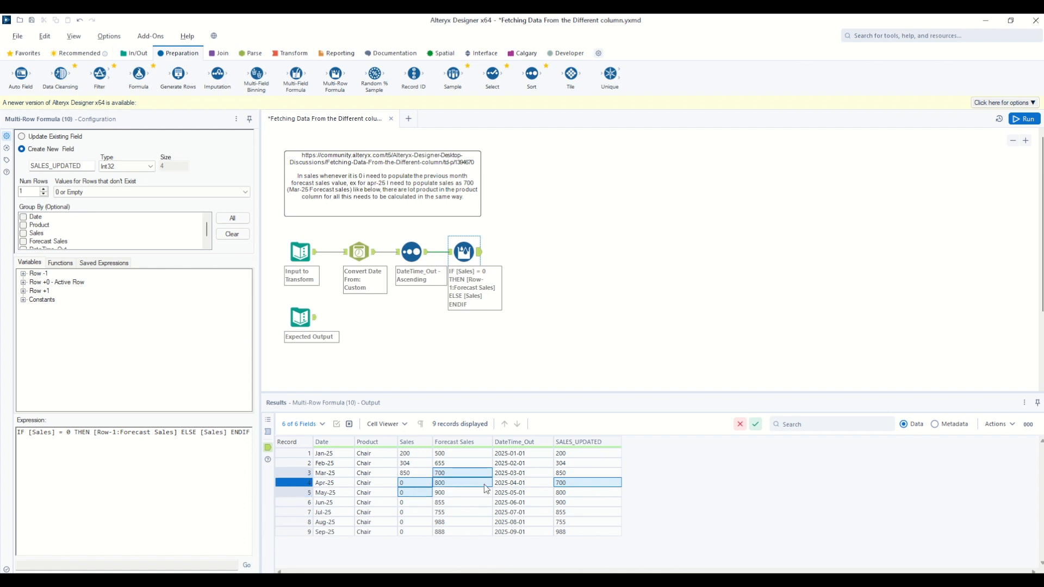
pyautogui.keyDown('ctrl'); pyautogui.click(560, 493); pyautogui.keyUp('ctrl')
pyautogui.keyDown('ctrl'); pyautogui.click(464, 493); pyautogui.keyUp('ctrl')
pyautogui.keyDown('ctrl'); pyautogui.click(561, 503); pyautogui.keyUp('ctrl')
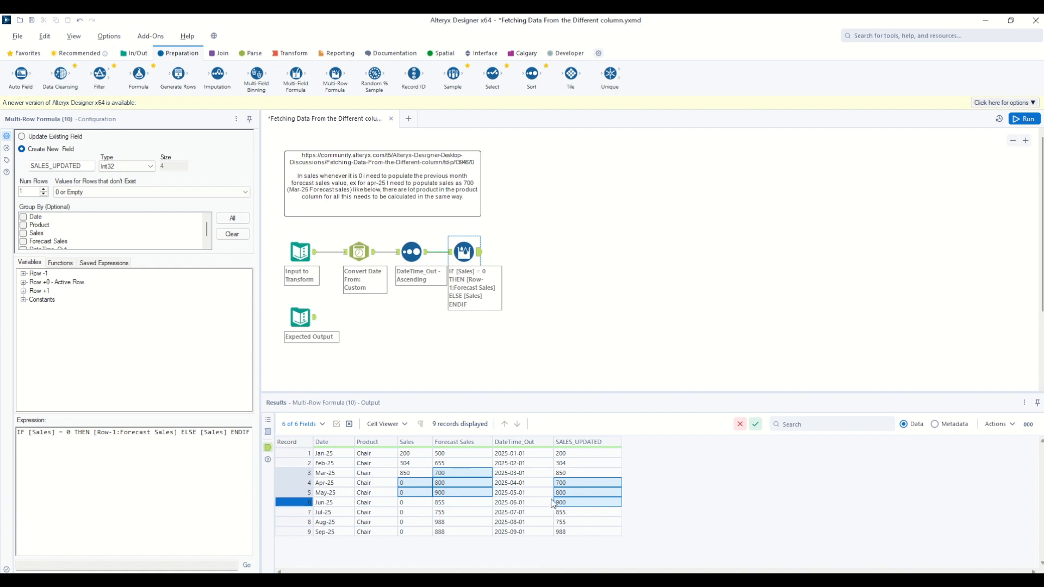
pyautogui.moveTo(333, 456); pyautogui.dragTo(333, 530)
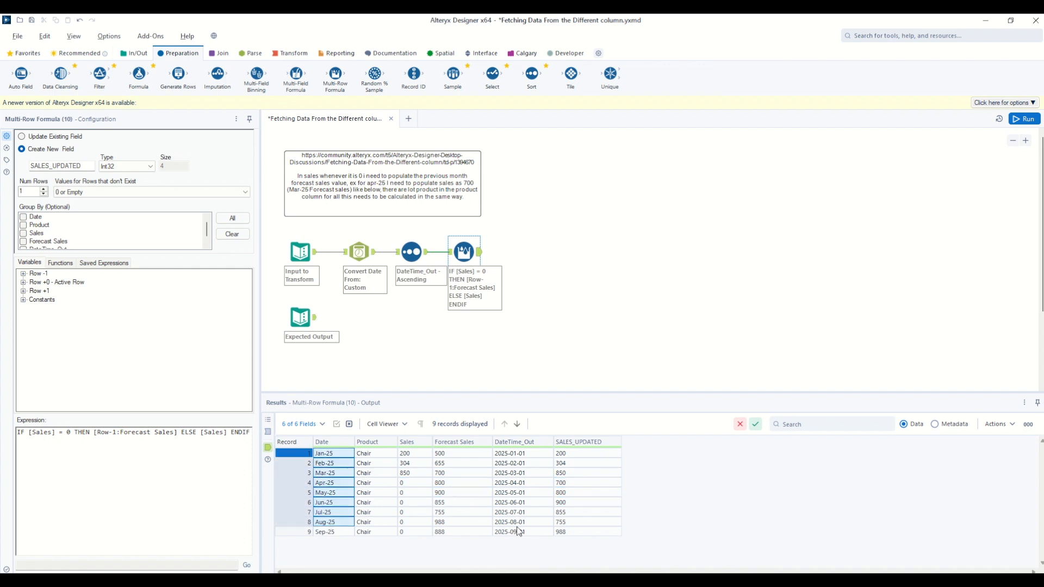